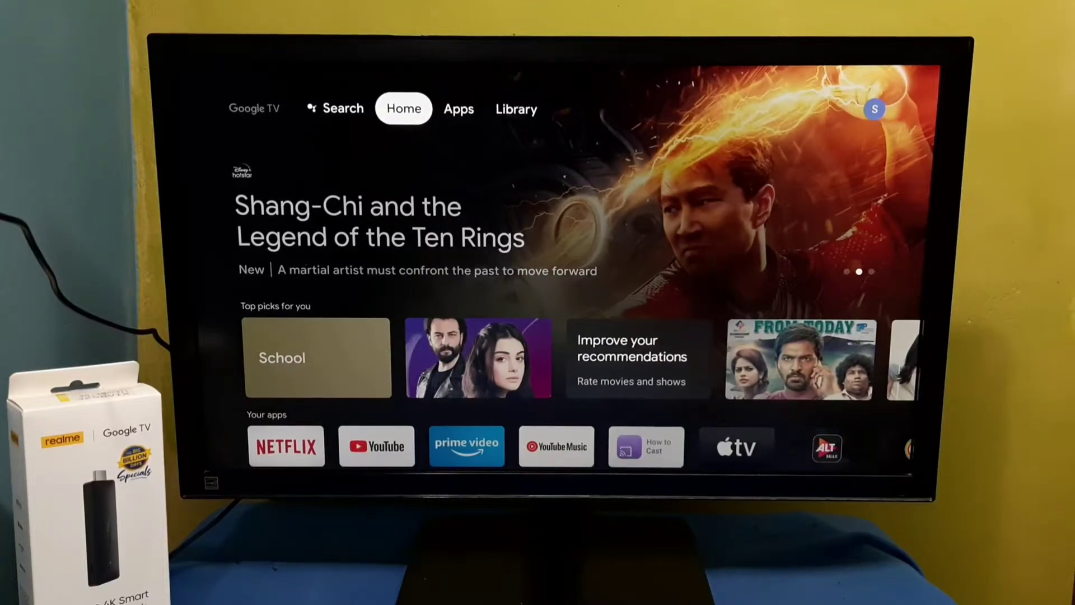
# Move from home through Apps and Library to the Settings entry in the account panel.
pyautogui.press('Right')
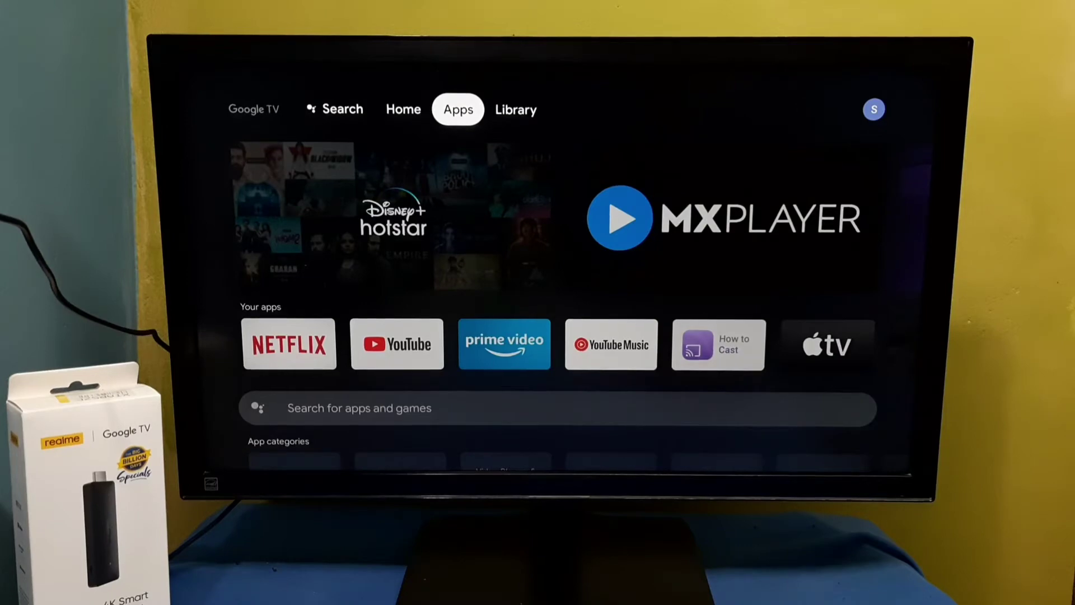
pyautogui.press('Right')
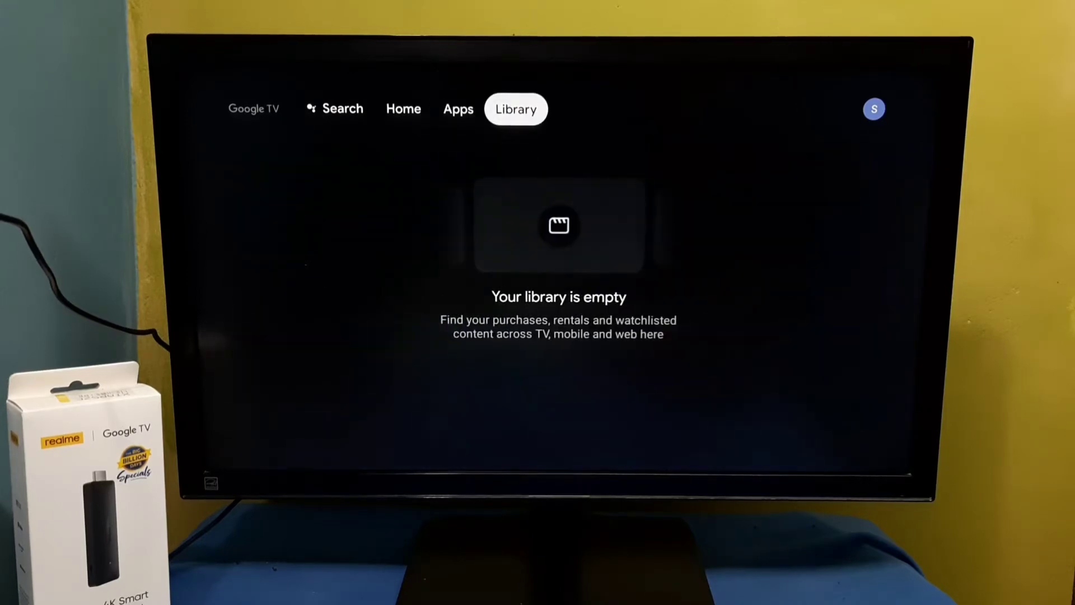
pyautogui.press('Right')
pyautogui.press('Down')
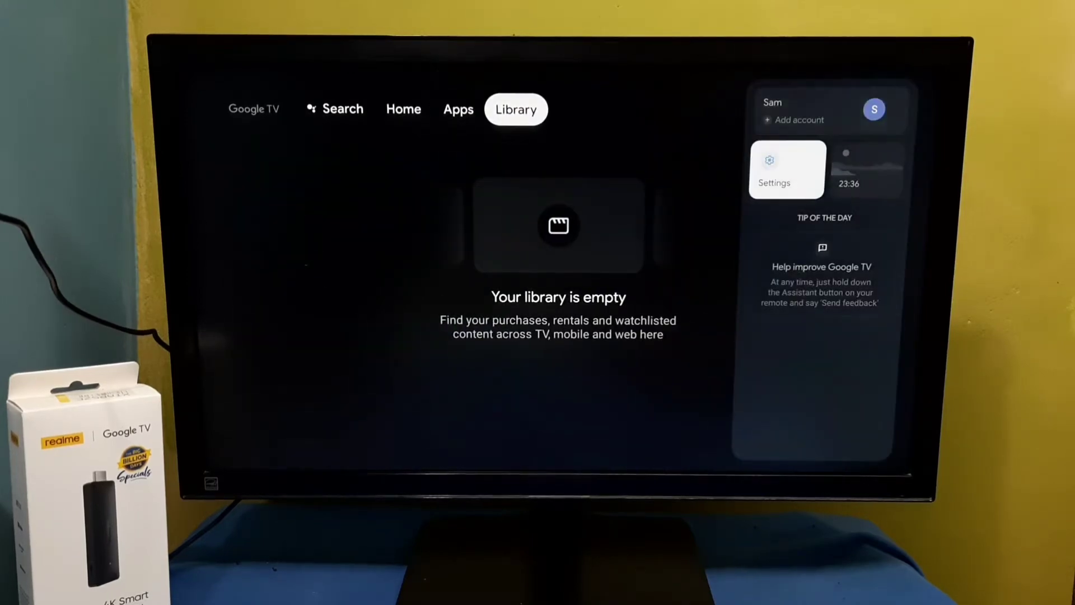
# Open Settings > Network and Internet and highlight the connected bsnl1 network.
pyautogui.press('Return')
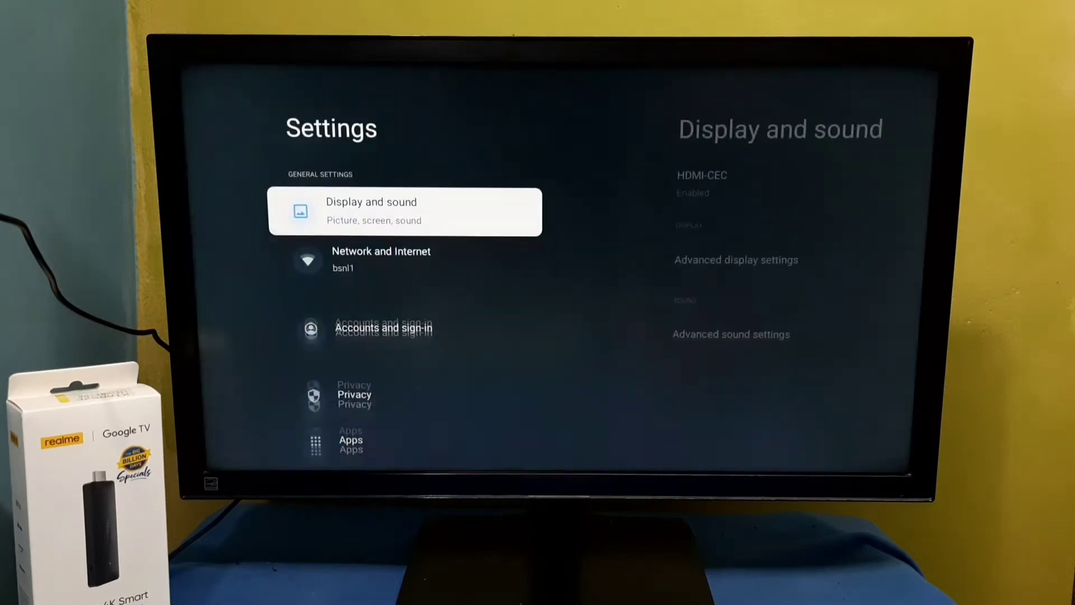
pyautogui.press('Down')
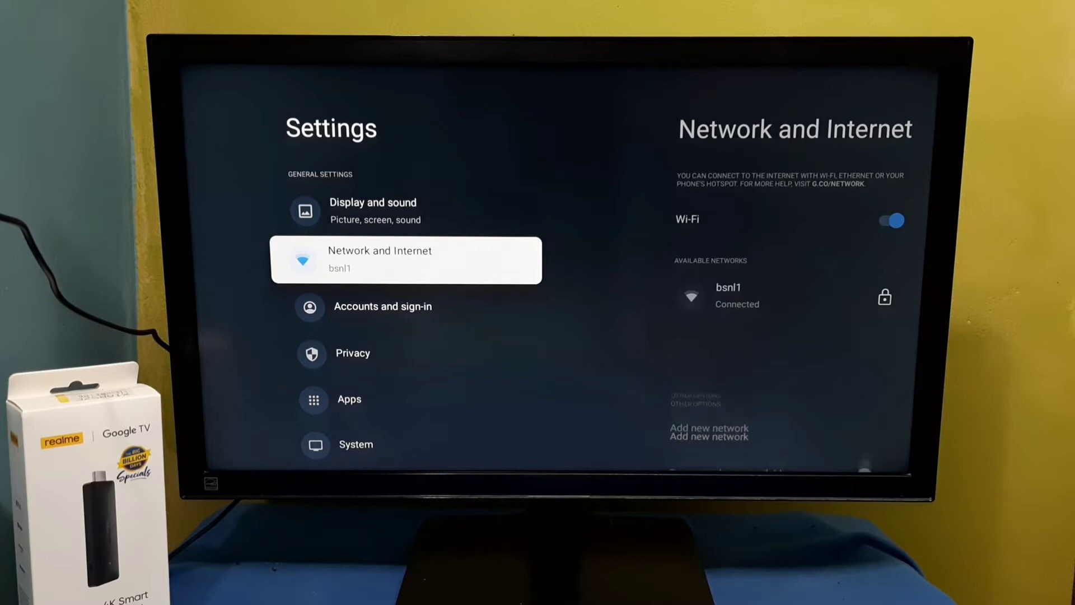
pyautogui.press('Return')
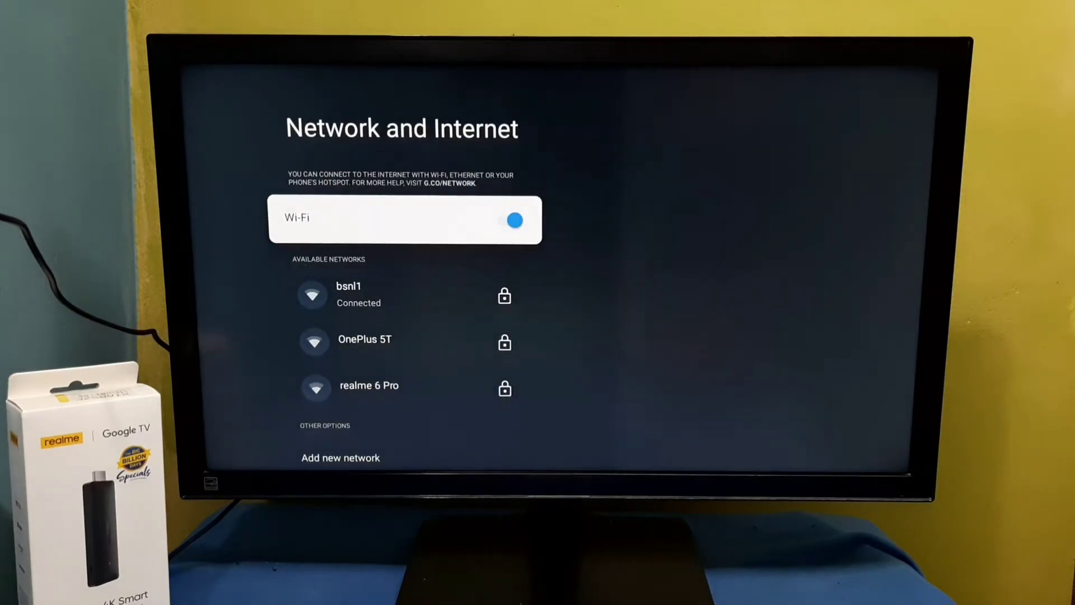
pyautogui.press('Down')
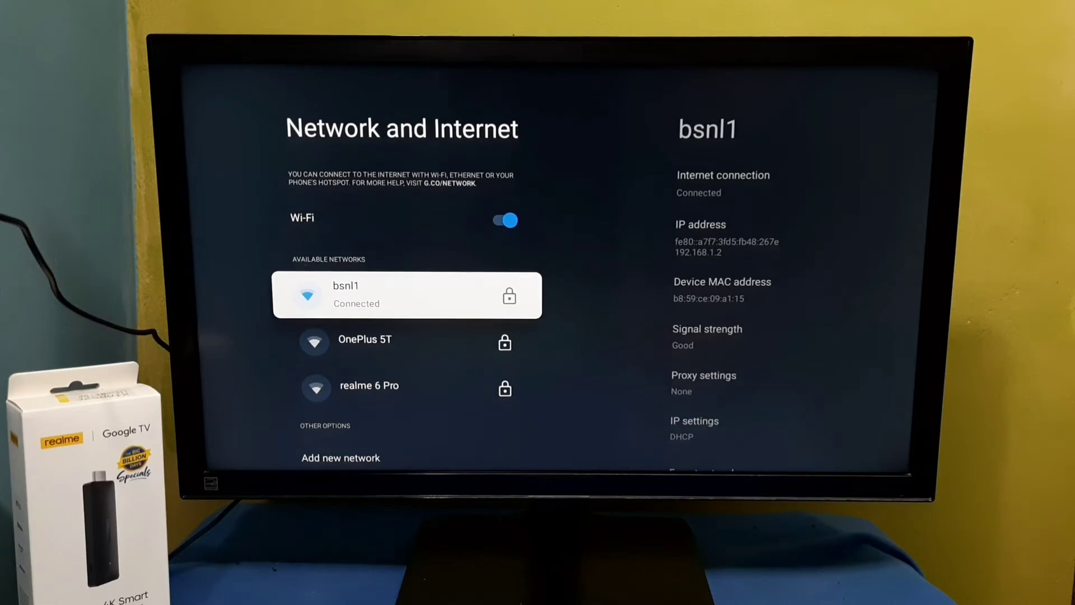
# Review bsnl1's IP address and device MAC address, then back out to the account panel.
pyautogui.press('Return')
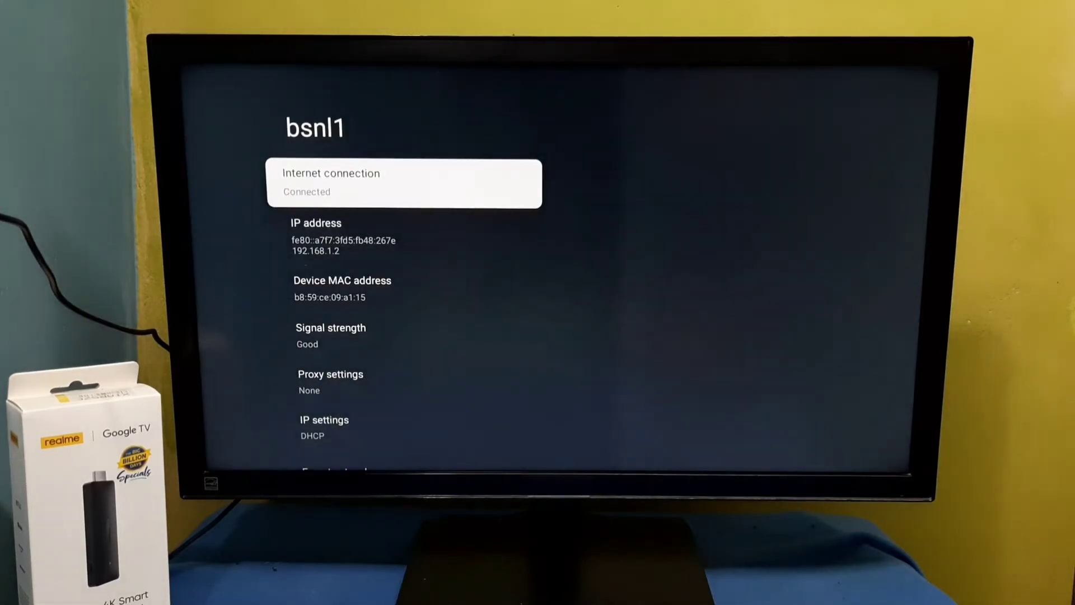
pyautogui.press('Down')
pyautogui.press('Down')
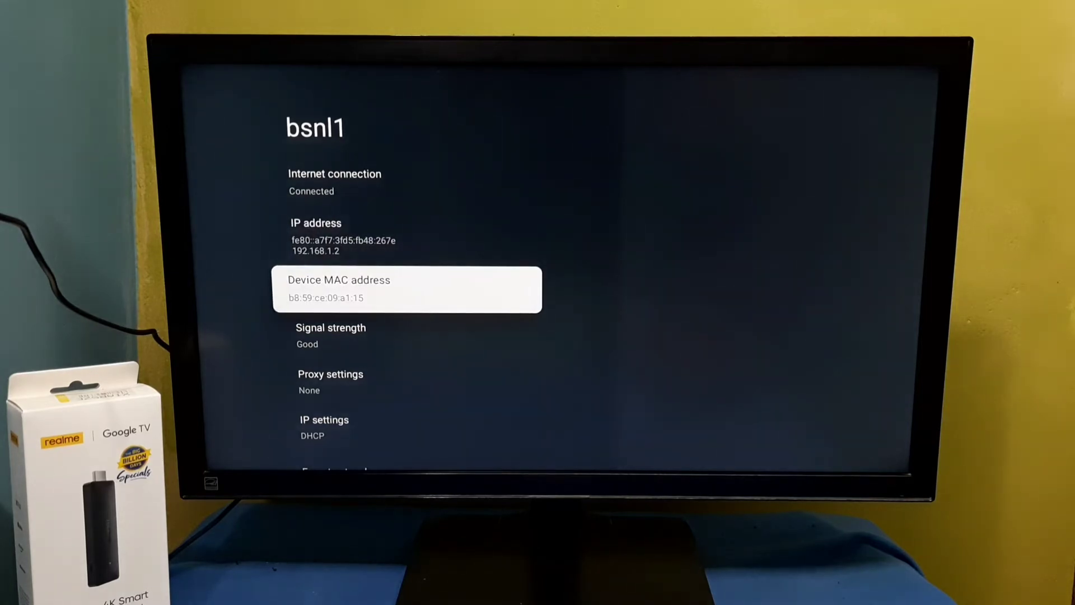
pyautogui.press('Up')
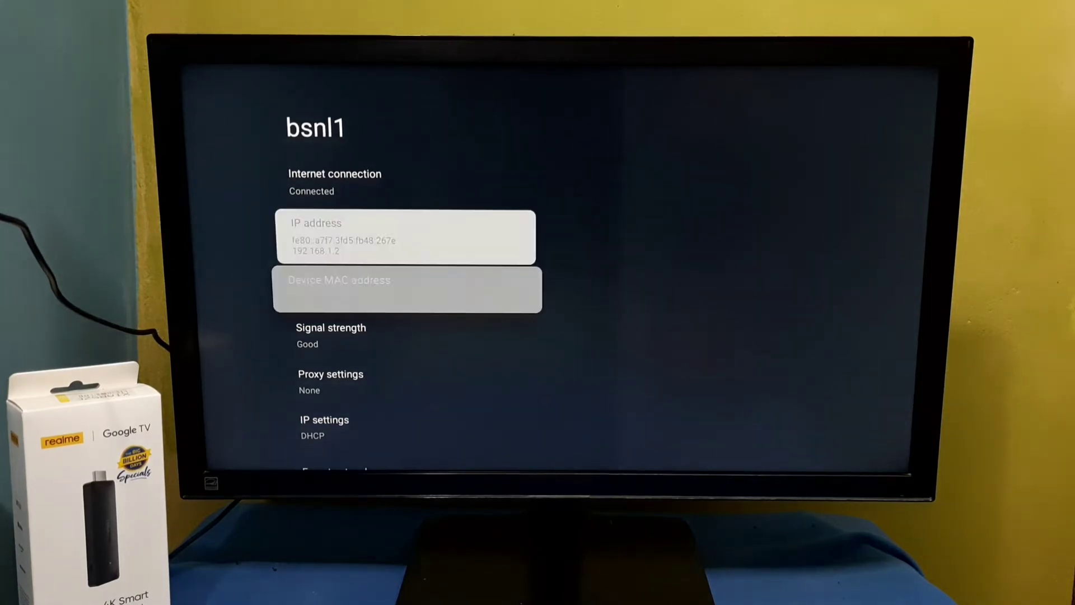
pyautogui.press('Down')
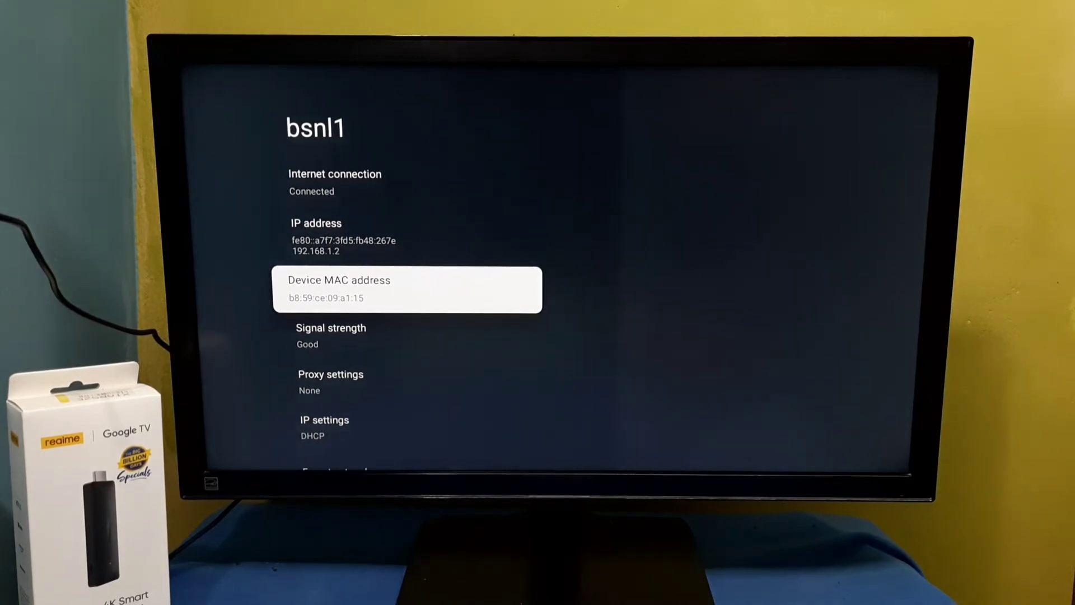
pyautogui.press('Escape')
pyautogui.press('Escape')
pyautogui.press('Escape')
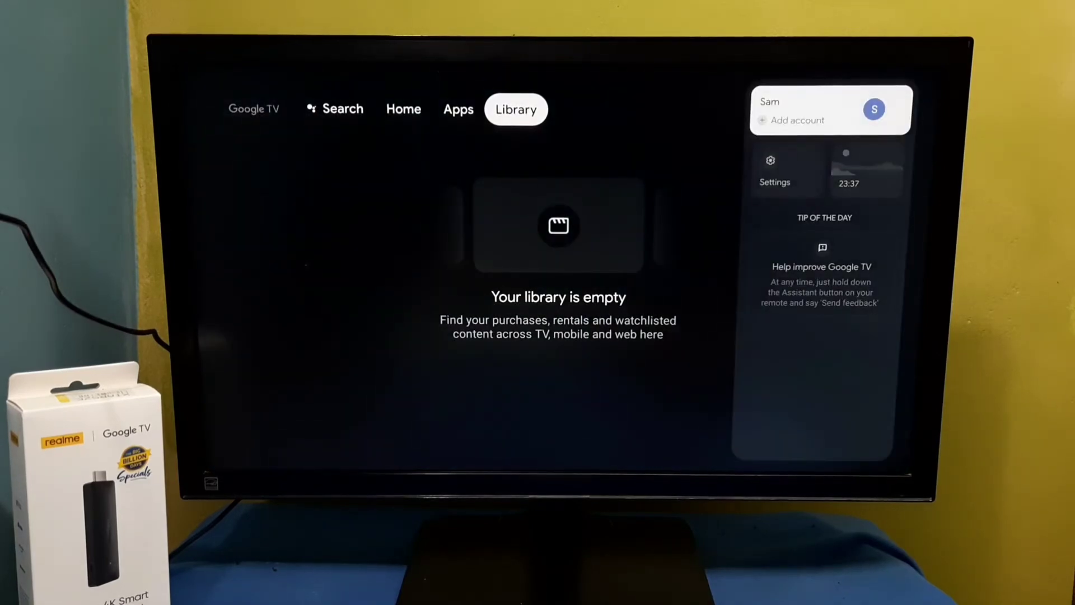
# Open Settings > System > About and scroll down the About list.
pyautogui.press('Down')
pyautogui.press('Return')
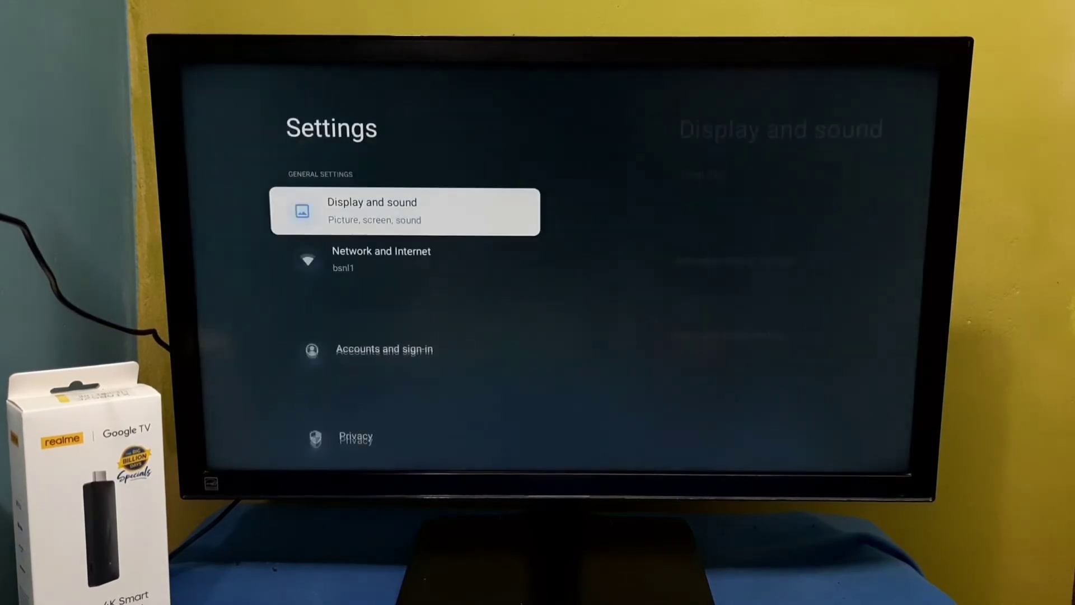
pyautogui.press('Down')
pyautogui.press('Down')
pyautogui.press('Down')
pyautogui.press('Down')
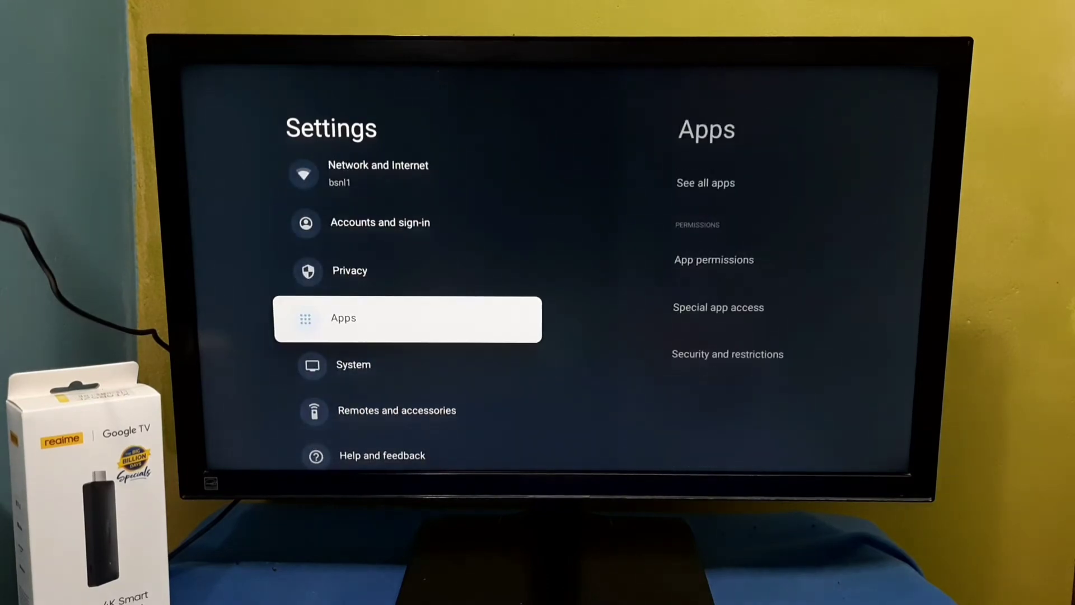
pyautogui.press('Down')
pyautogui.press('Return')
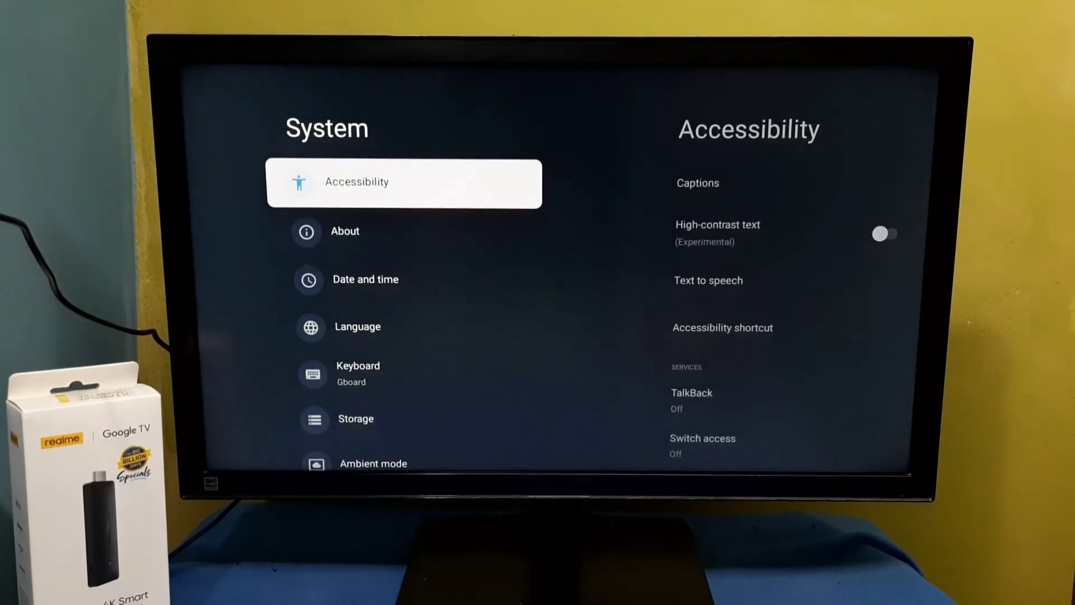
pyautogui.press('Down')
pyautogui.press('Return')
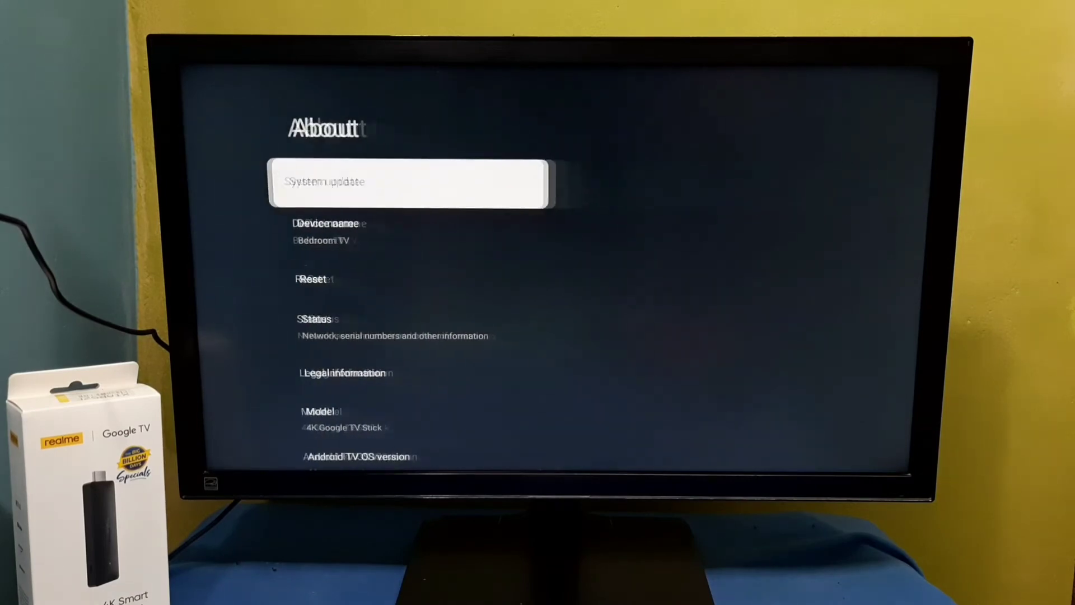
pyautogui.press('Down')
pyautogui.press('Down')
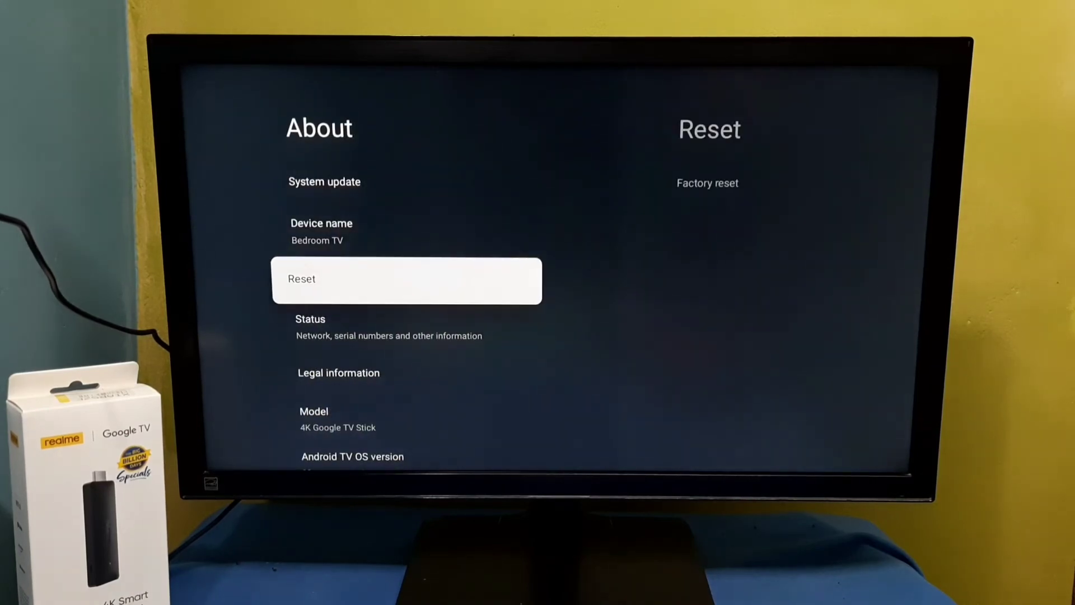
# Open the About Status page and check its IP address and device MAC address.
pyautogui.press('Down')
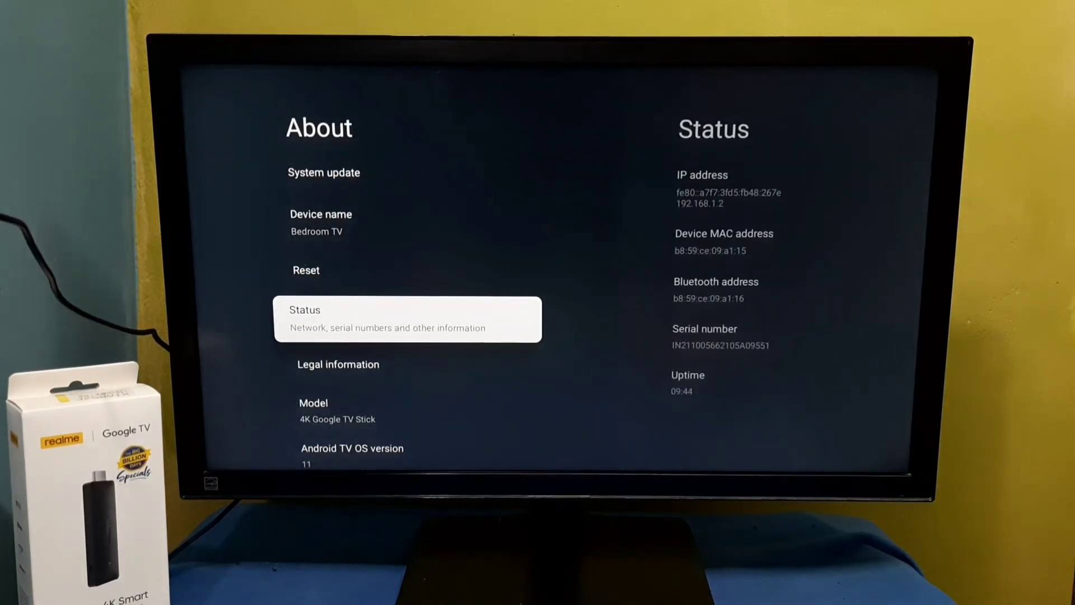
pyautogui.press('Return')
pyautogui.press('Down')
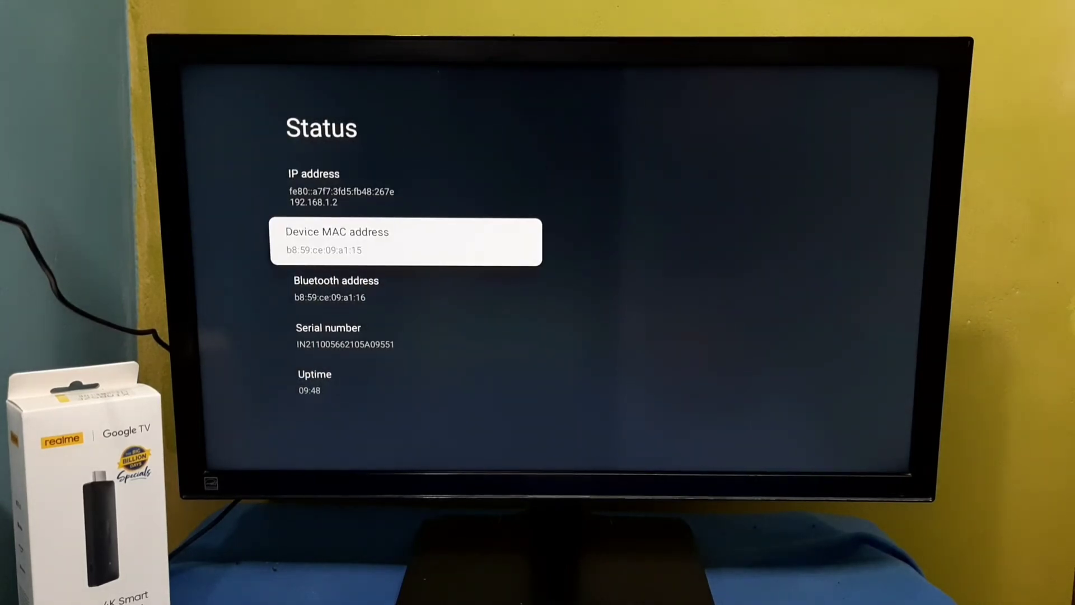
pyautogui.press('Up')
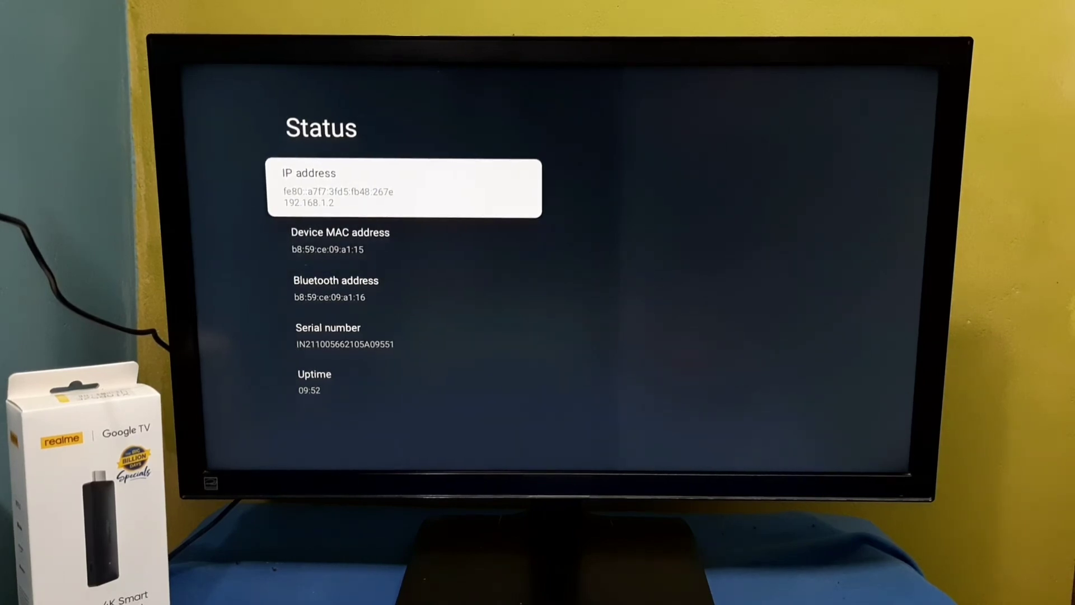
pyautogui.press('Down')
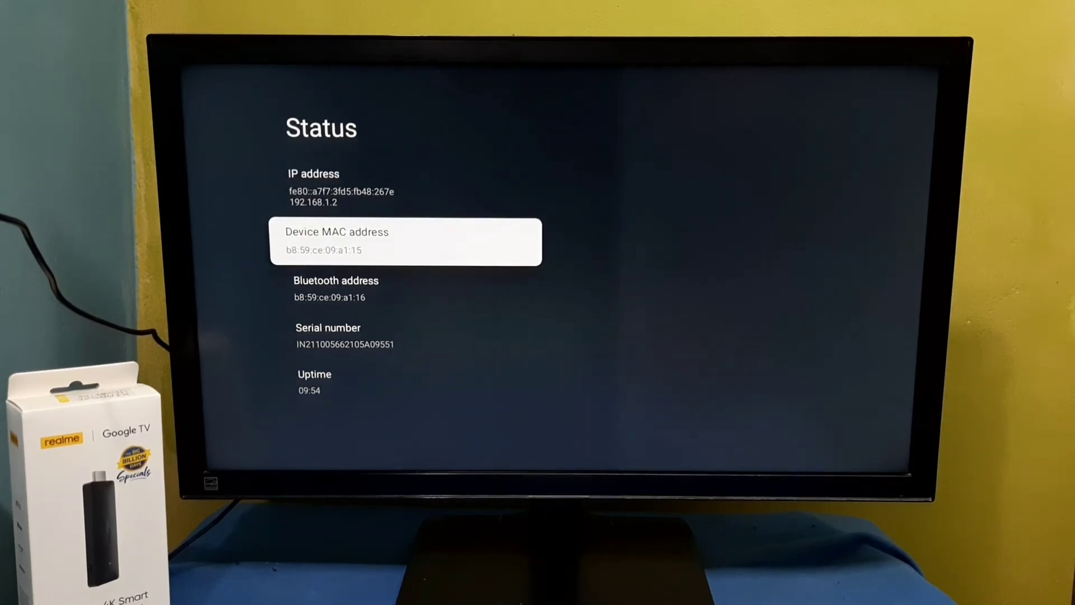